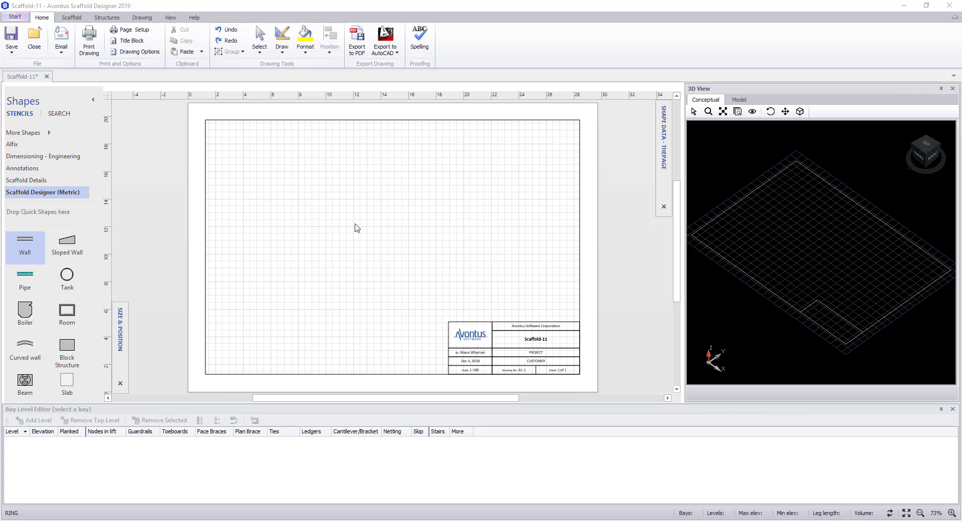
- Drop a Wall shape onto the sheet and stretch it from 3 m to 6.00 m
mouse_move(36, 250)
left_mouse_down()
mouse_move(196, 256)
mouse_move(289, 193)
left_mouse_up()
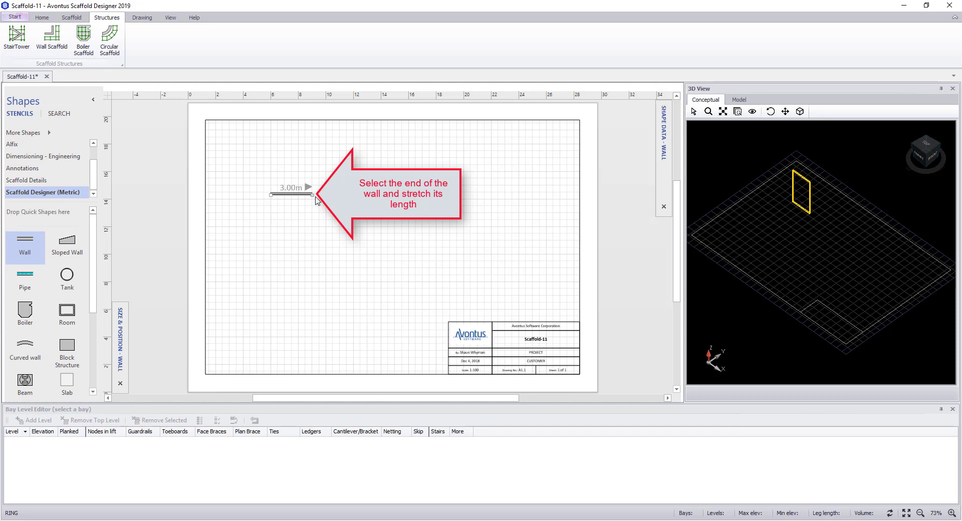
left_click_drag(314, 195, 354, 195)
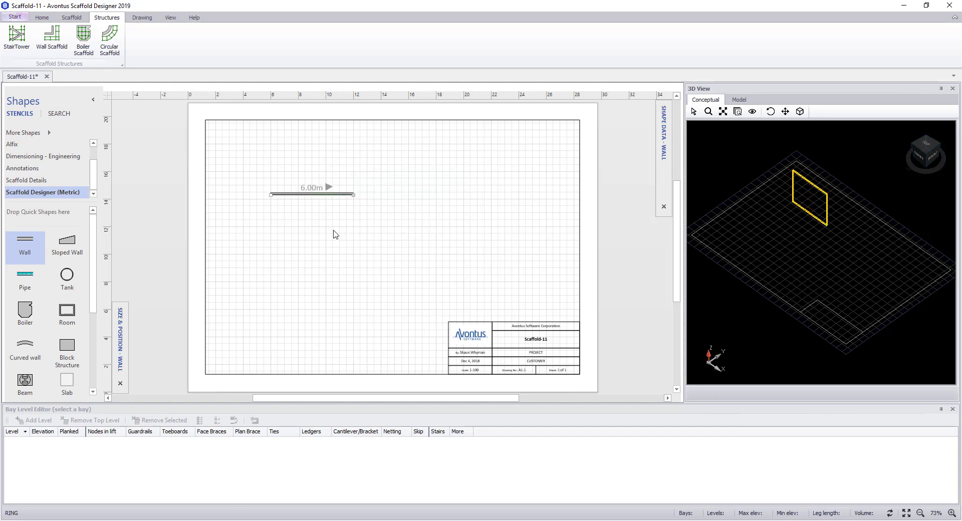
left_click(664, 139)
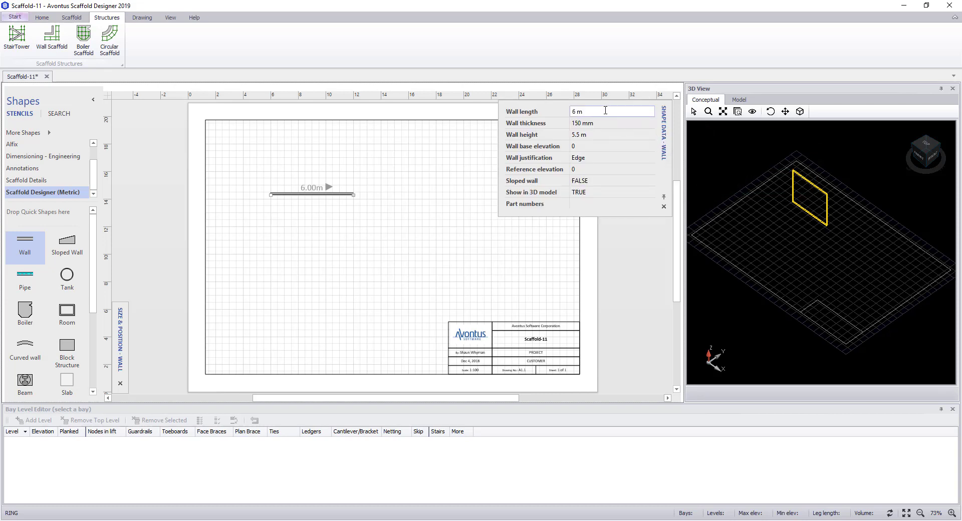
left_click(606, 136)
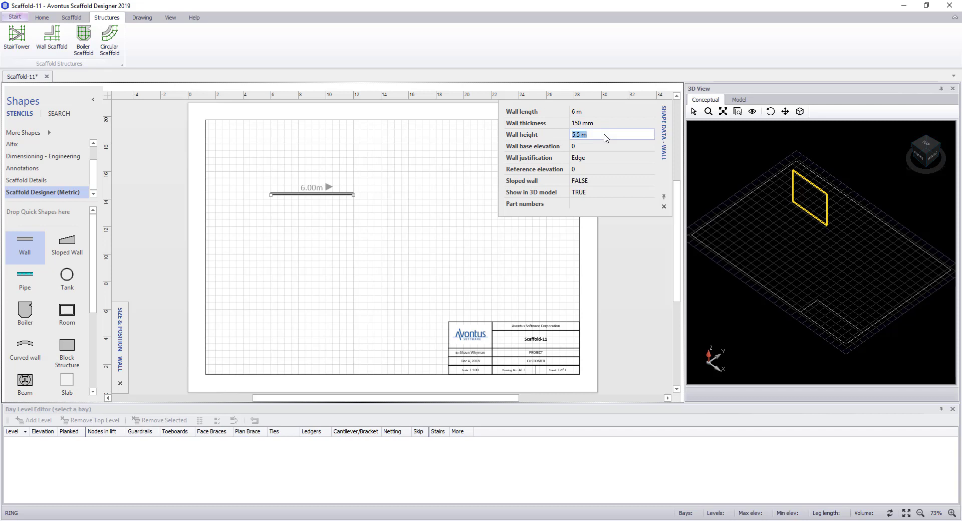
left_click(557, 240)
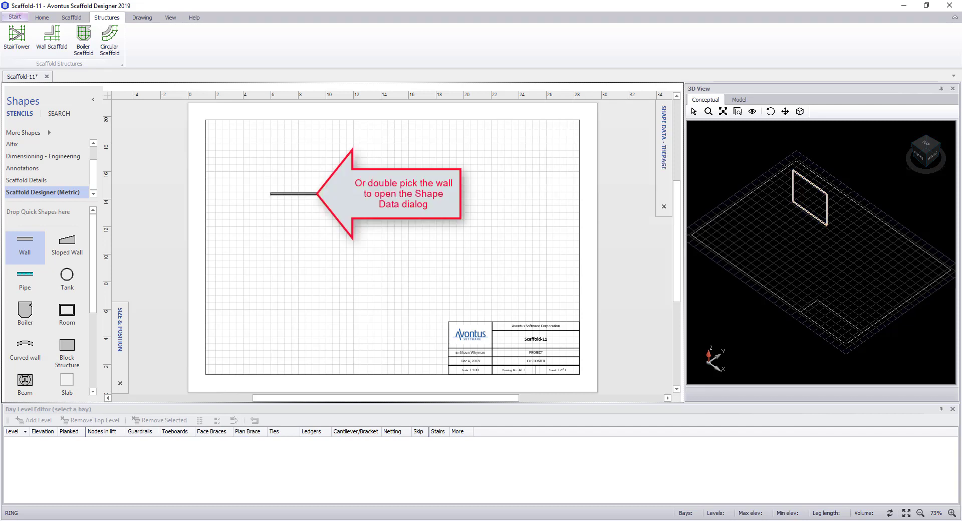
- Set the wall's Wall length to 10 and Wall height to 8 in Shape Data
double_click(338, 194)
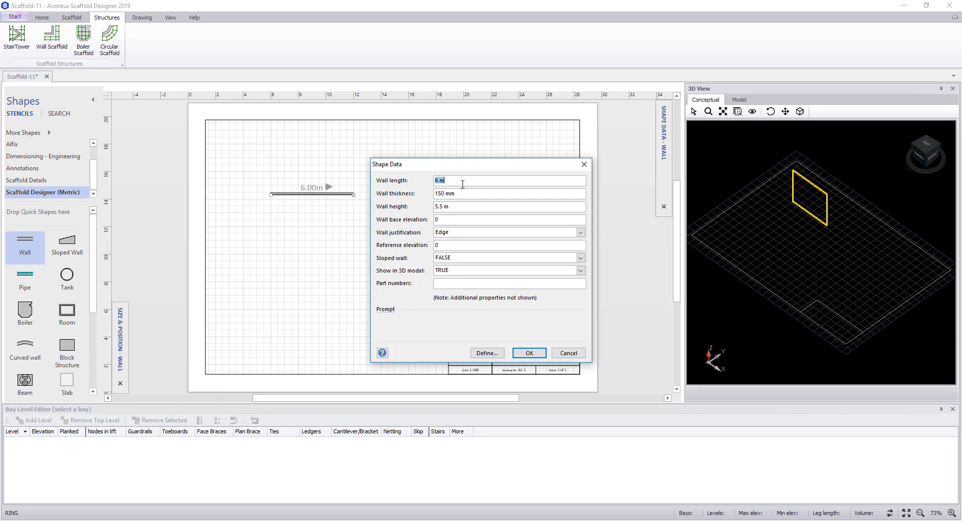
type("10m")
double_click(440, 209)
type("8")
left_click(529, 352)
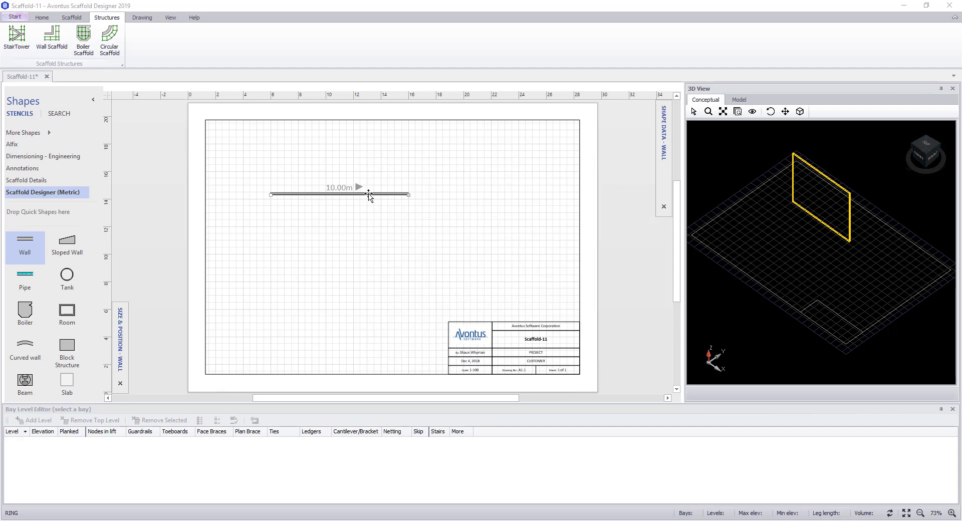
- Duplicate the 10 m wall, placing the copy below the original
right_click(369, 195)
left_click(434, 263)
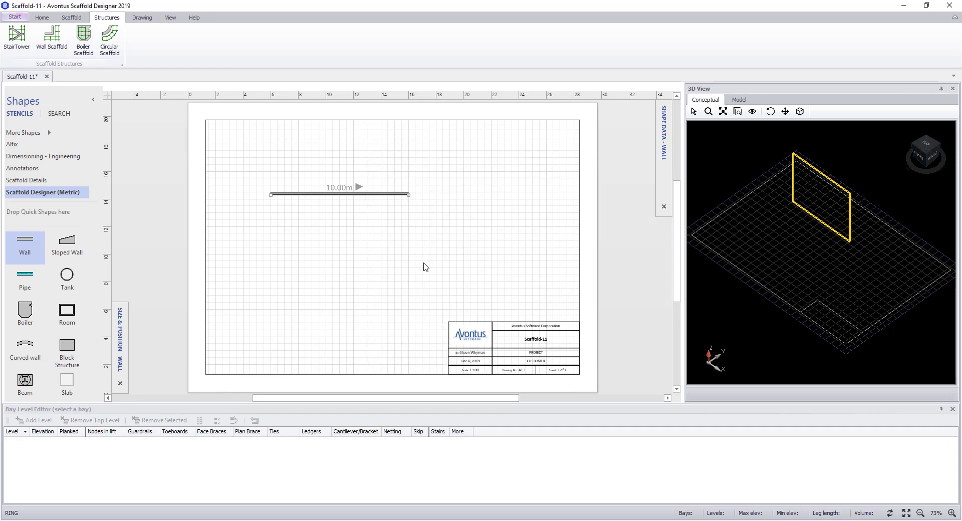
right_click(419, 268)
left_click(434, 299)
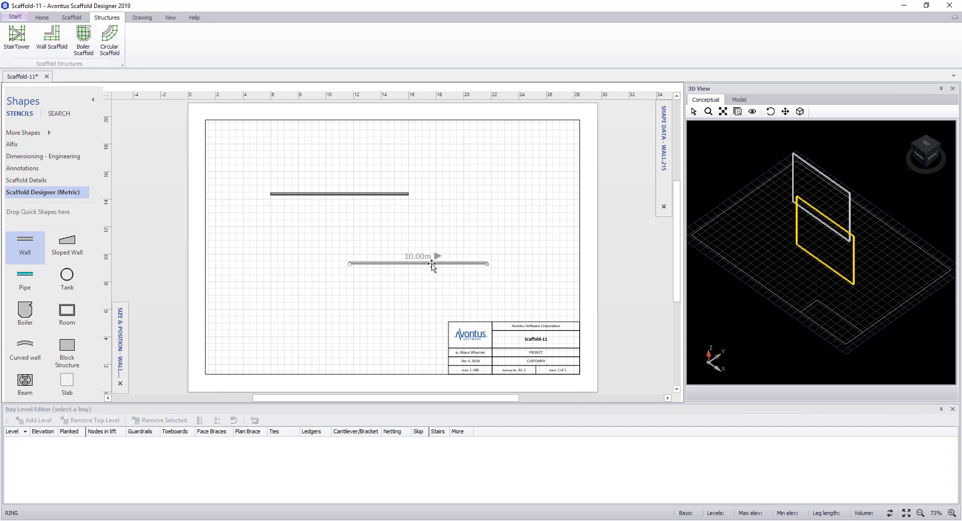
key("ctrl+z")
left_click(294, 194)
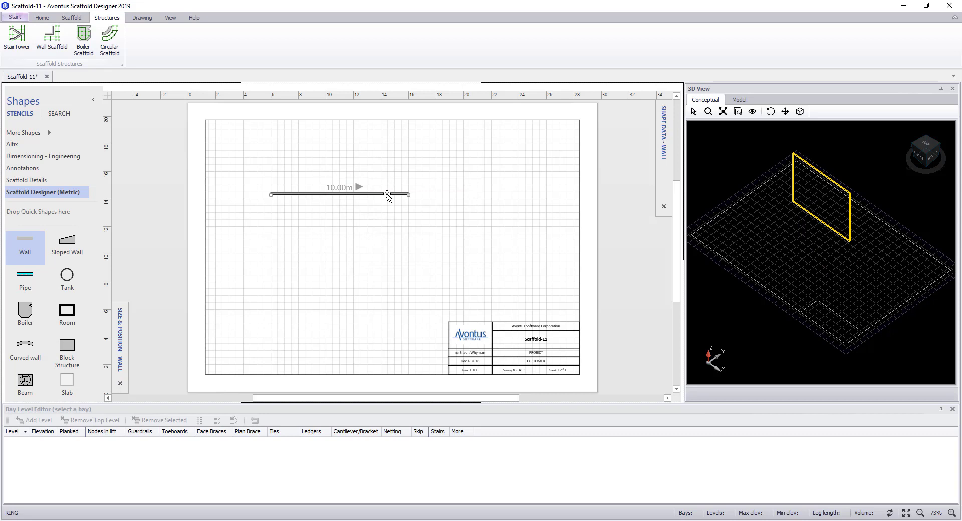
left_click_drag(387, 194, 410, 259)
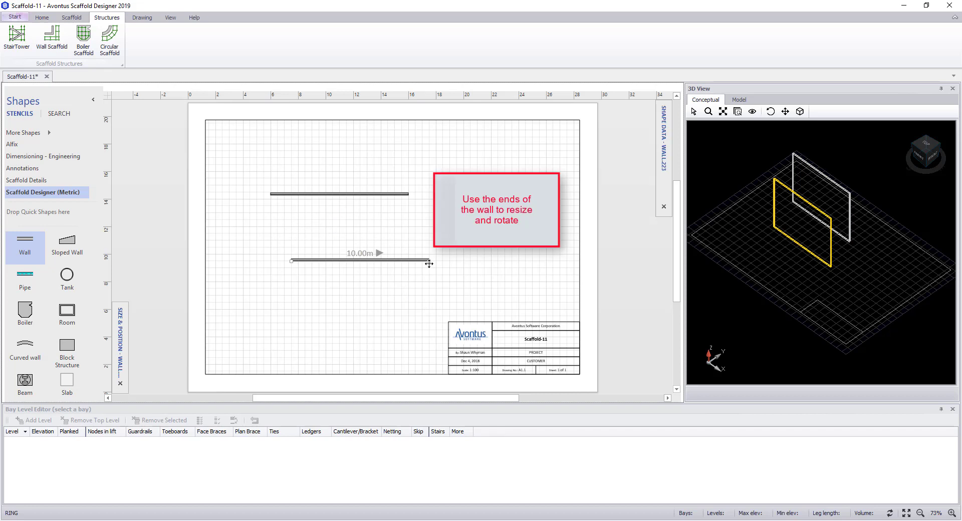
- Rotate the copied wall to an angle of -90 deg so it stands vertical
left_click_drag(429, 263, 292, 295)
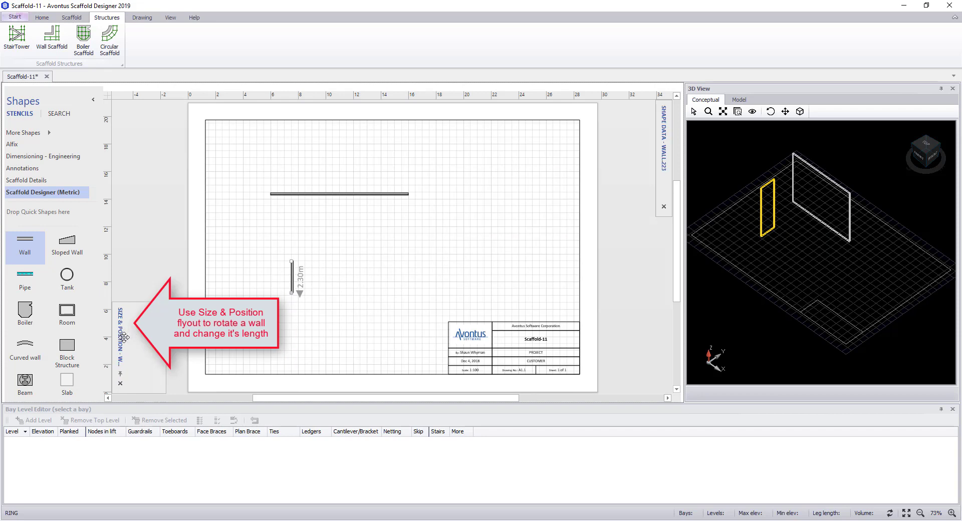
mouse_move(120, 335)
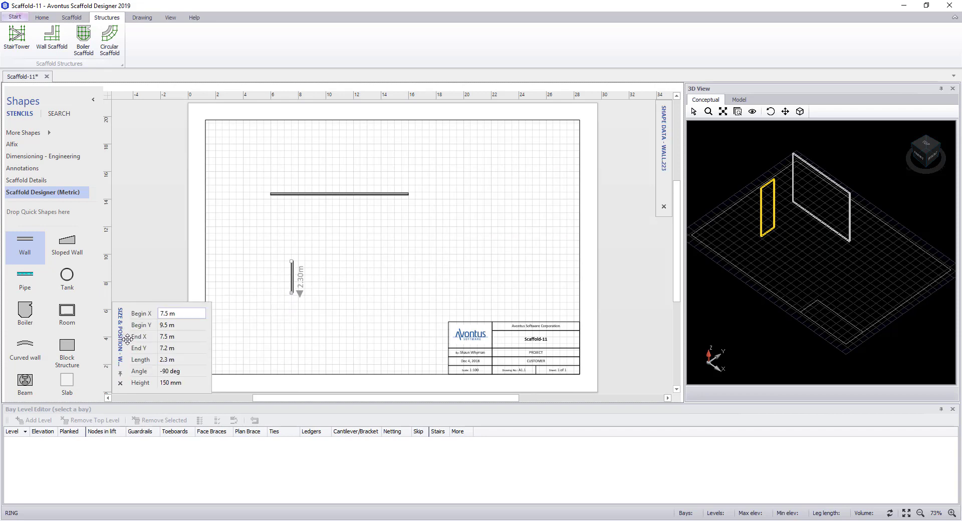
left_click(168, 371)
left_click(169, 371)
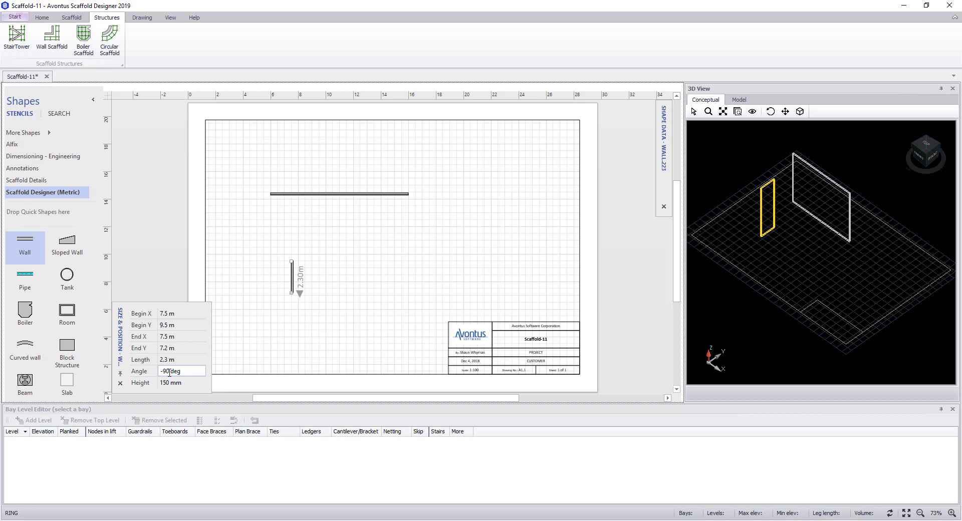
key("BackSpace")
key("BackSpace")
type("45")
key("Return")
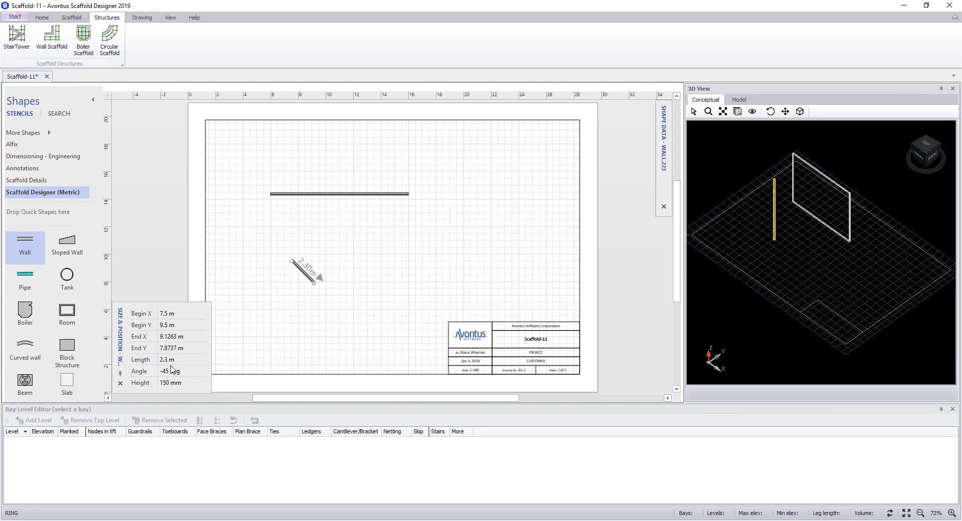
left_click(169, 372)
left_click(169, 371)
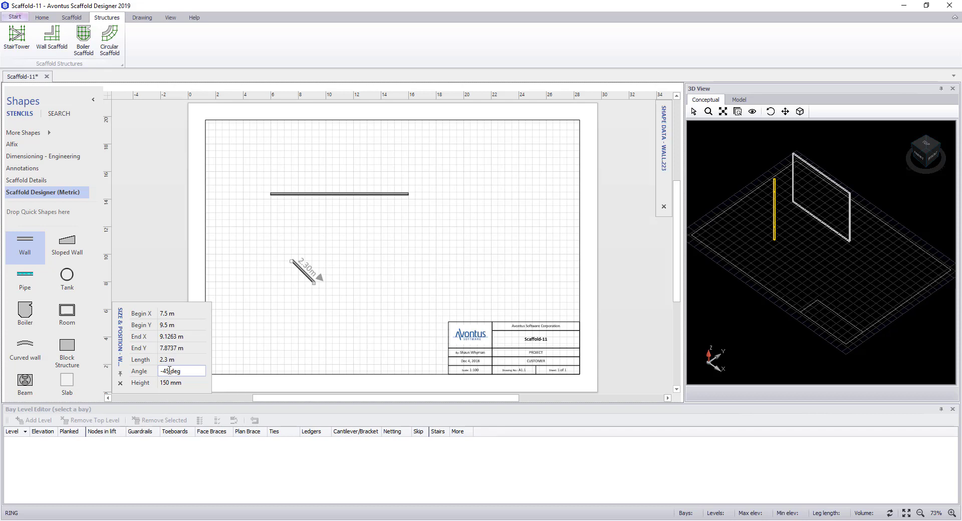
key("BackSpace")
key("BackSpace")
type("90")
key("Return")
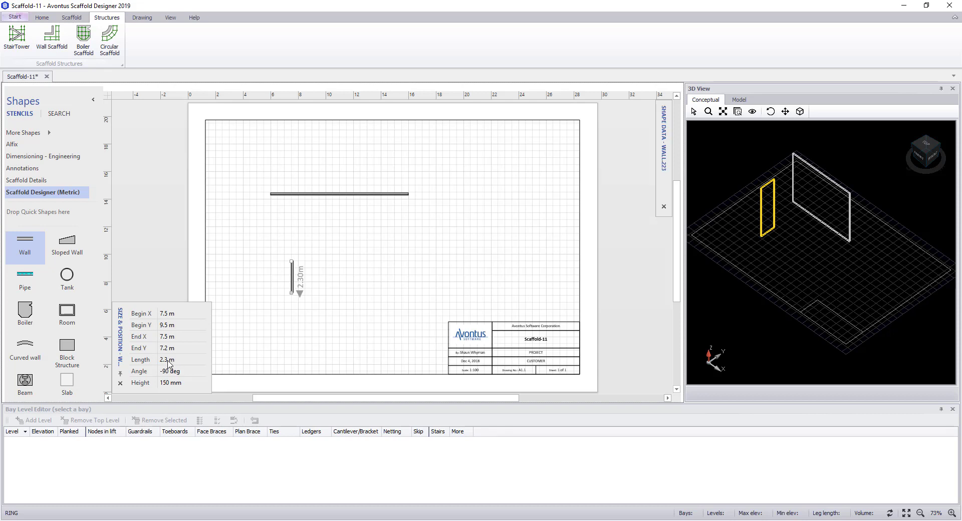
- Set the vertical wall's length to 1.75 m
left_click(168, 359)
left_click(168, 360)
type("1.75")
key("Return")
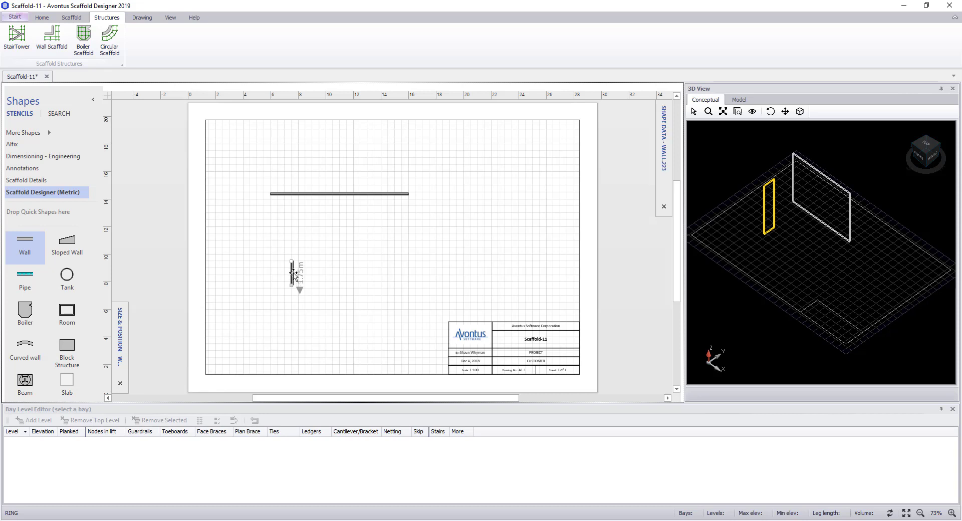
- Join the 1.75 m wall to the 10 m wall's right end, then copy it below the L-shape
left_click_drag(294, 274, 409, 206)
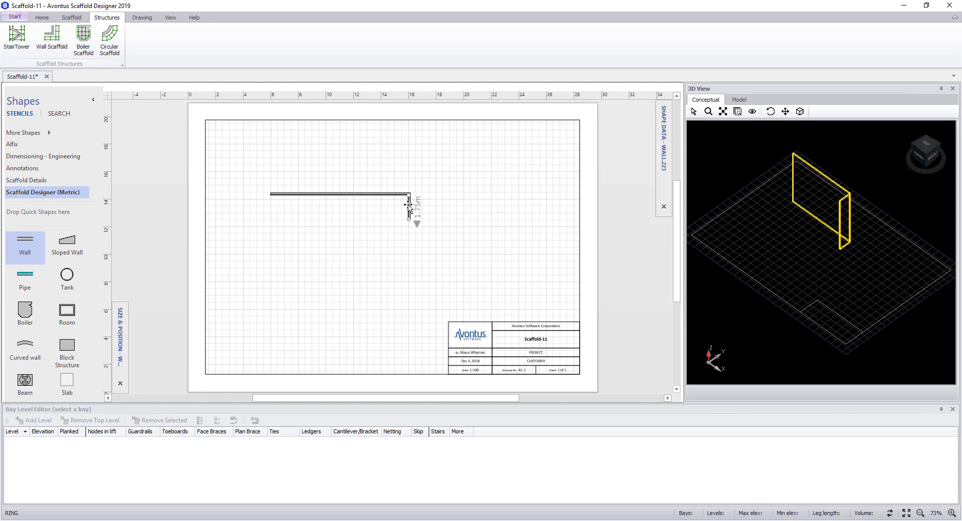
left_click(394, 256)
left_click_drag(258, 158, 438, 249)
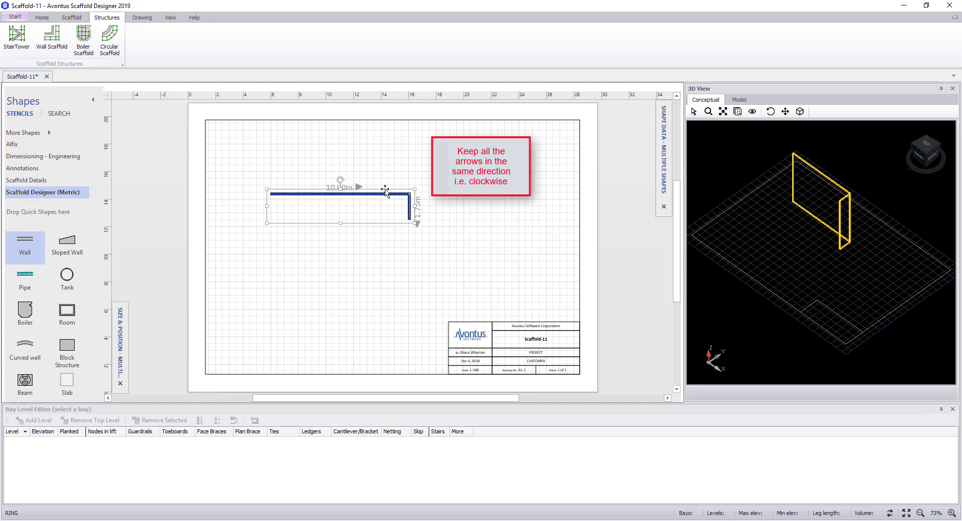
left_click(429, 273)
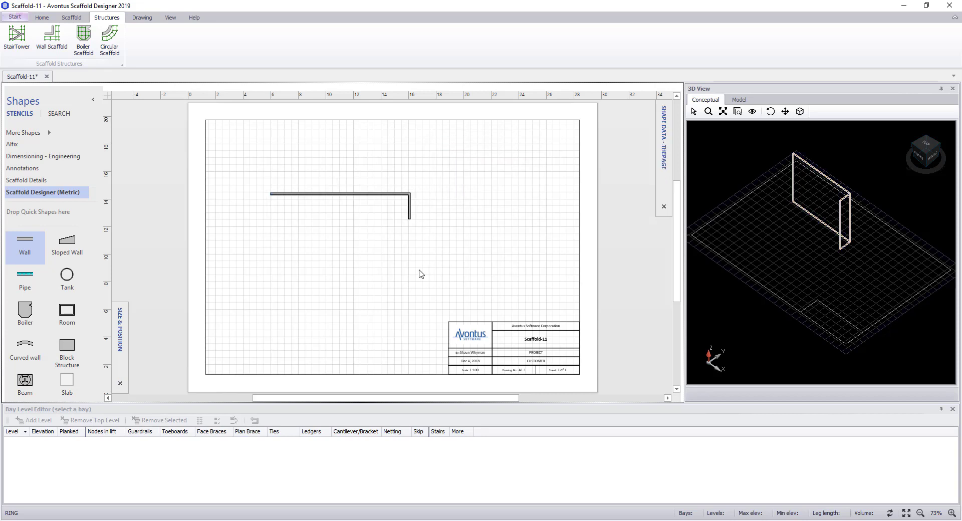
left_click(410, 209)
left_click_drag(410, 210, 351, 234, "ctrl")
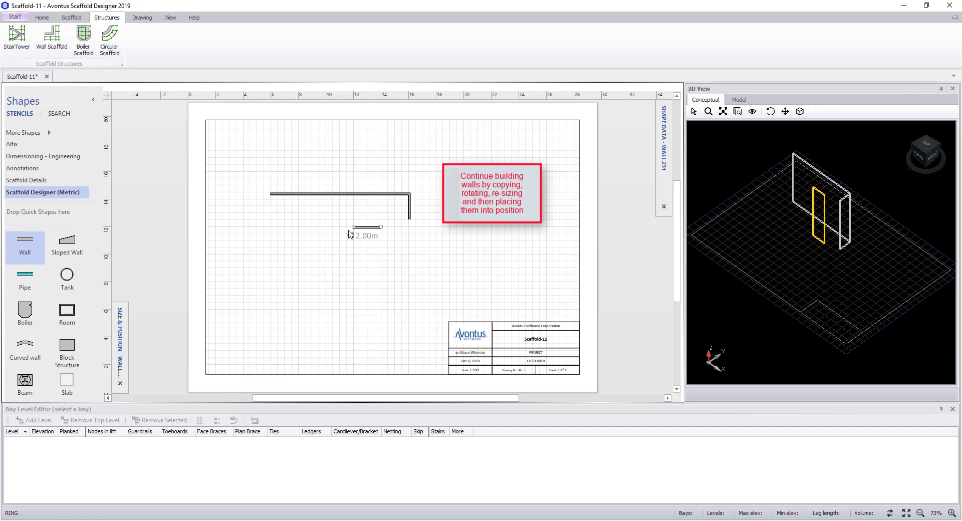
- Shorten the new wall to 0.88 m and join it to the vertical wall's lower end
left_click(122, 341)
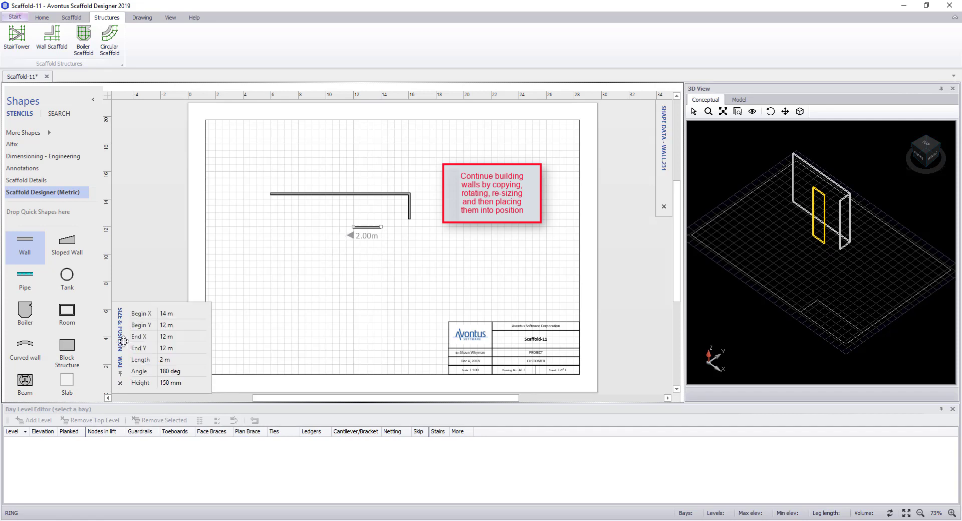
left_click(161, 359)
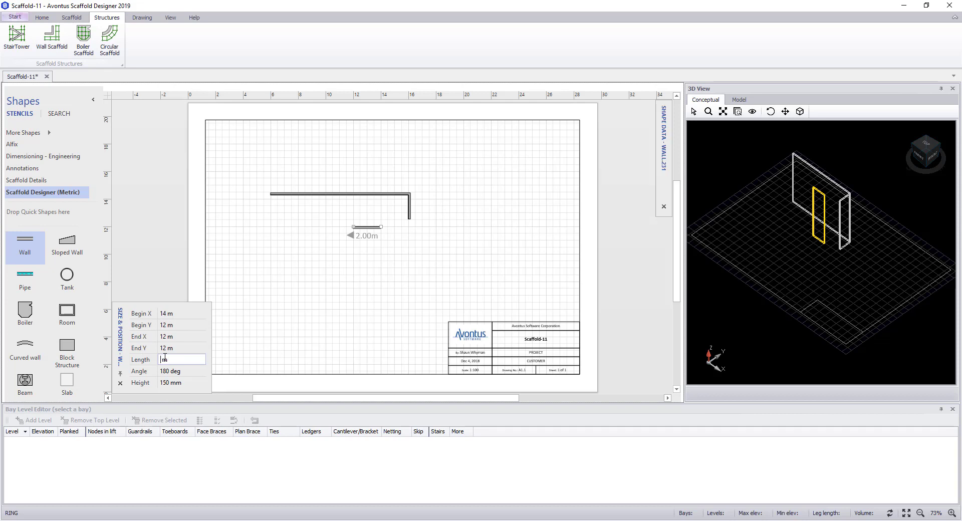
type("0.88")
key("Return")
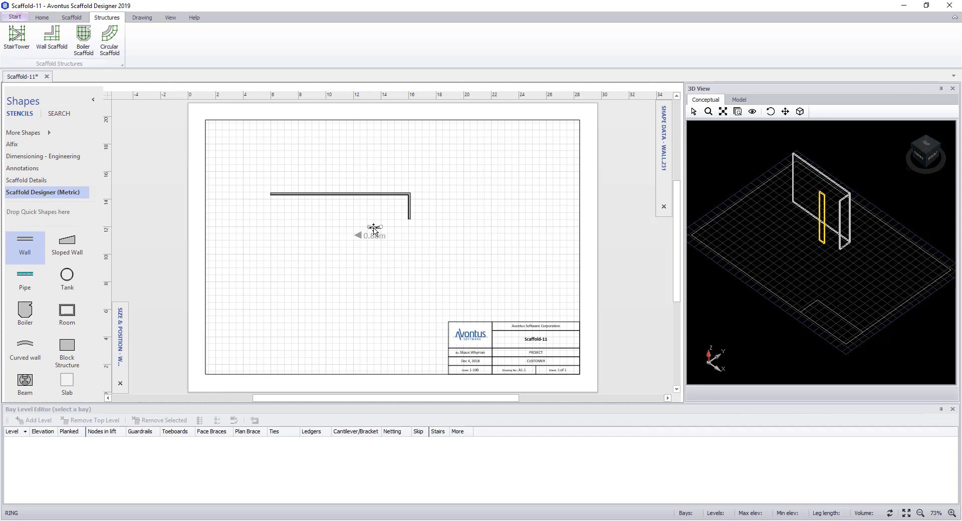
mouse_move(374, 229)
left_mouse_down()
mouse_move(396, 223)
mouse_move(366, 255)
mouse_move(359, 227)
left_mouse_up()
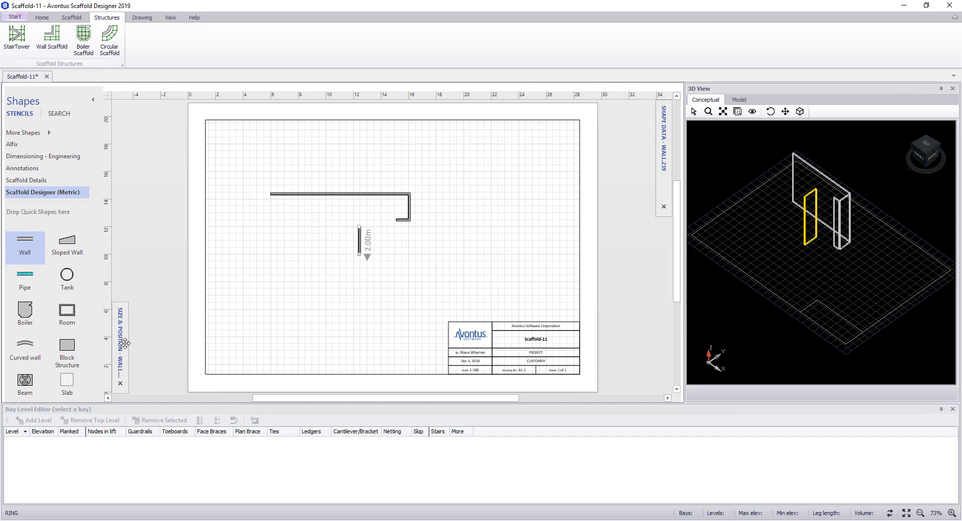
- Set the next wall's length to 5.7 m and move it onto the short wall's end
mouse_move(123, 342)
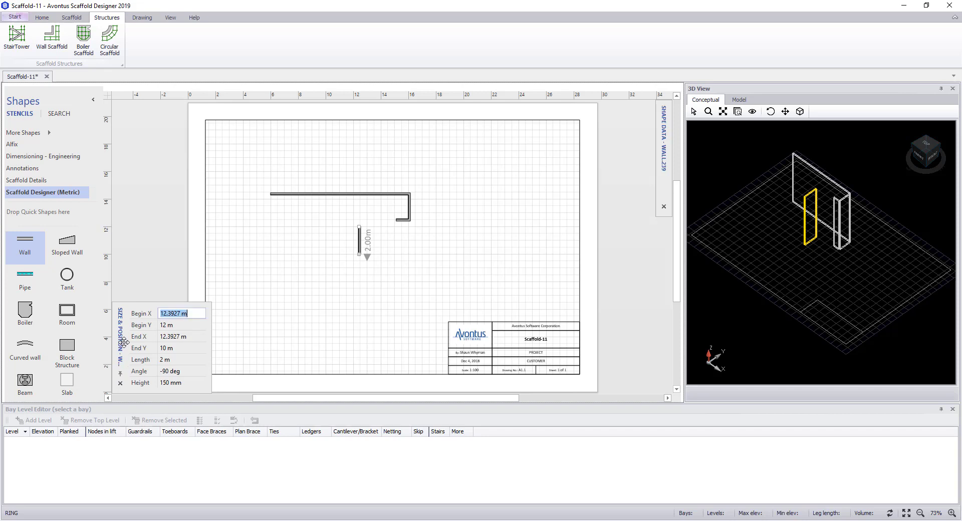
left_click(163, 360)
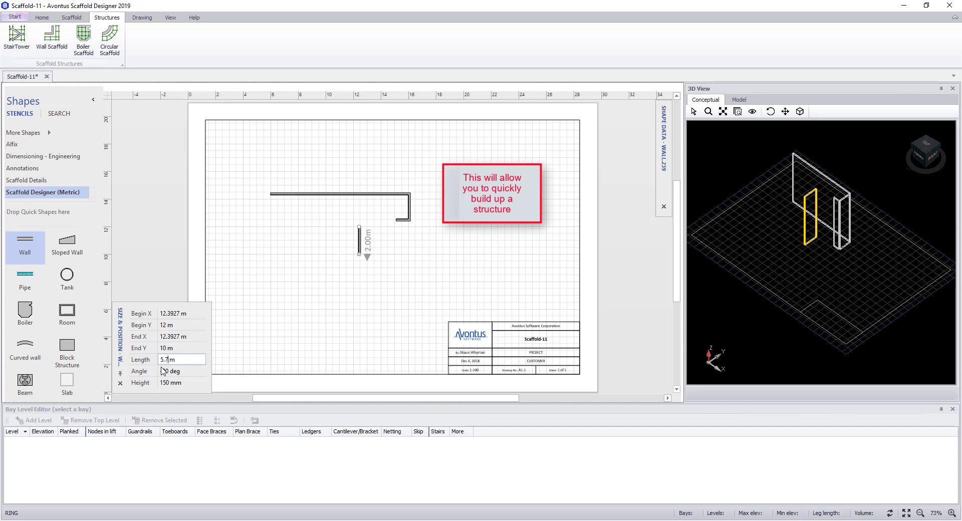
key("Return")
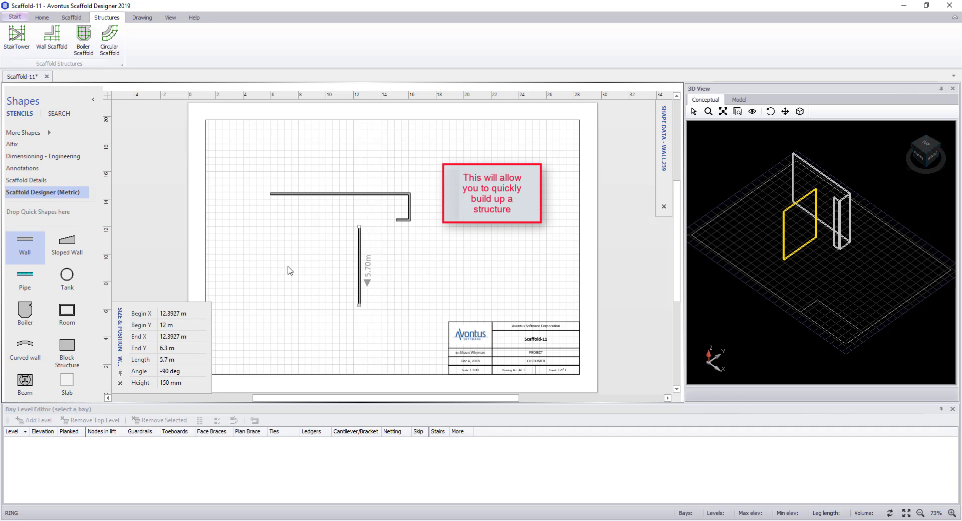
left_click_drag(359, 242, 398, 235)
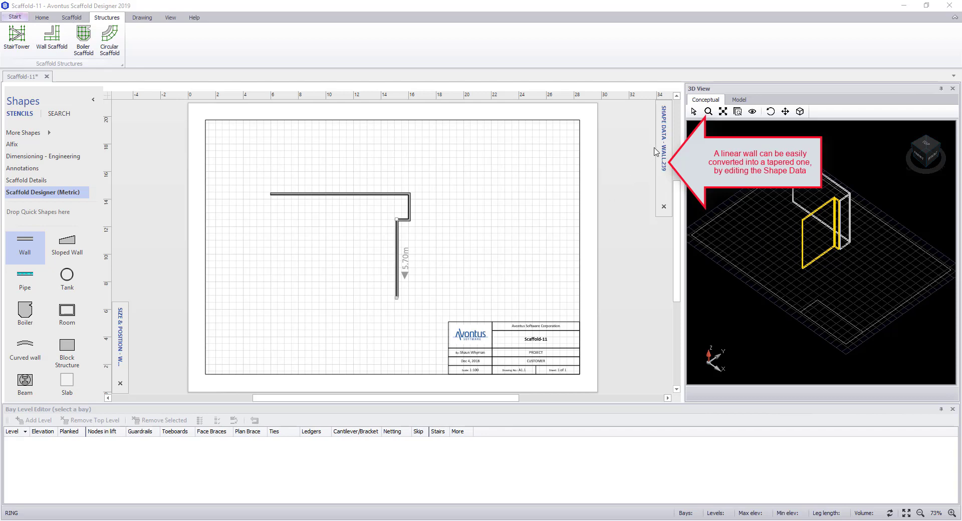
- Set Sloped wall to TRUE and Wall end bottom elevation to -0.5 m for the 5.7 m wall
mouse_move(661, 136)
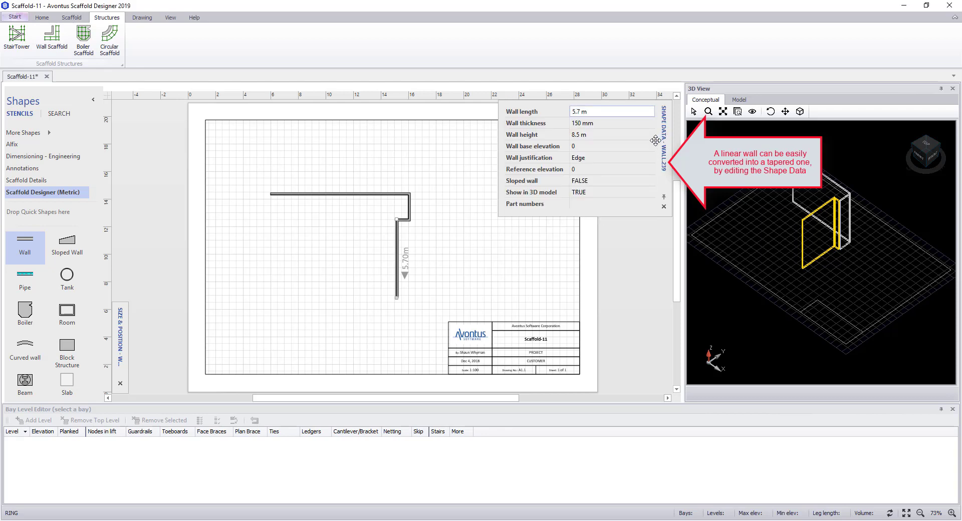
left_click(626, 181)
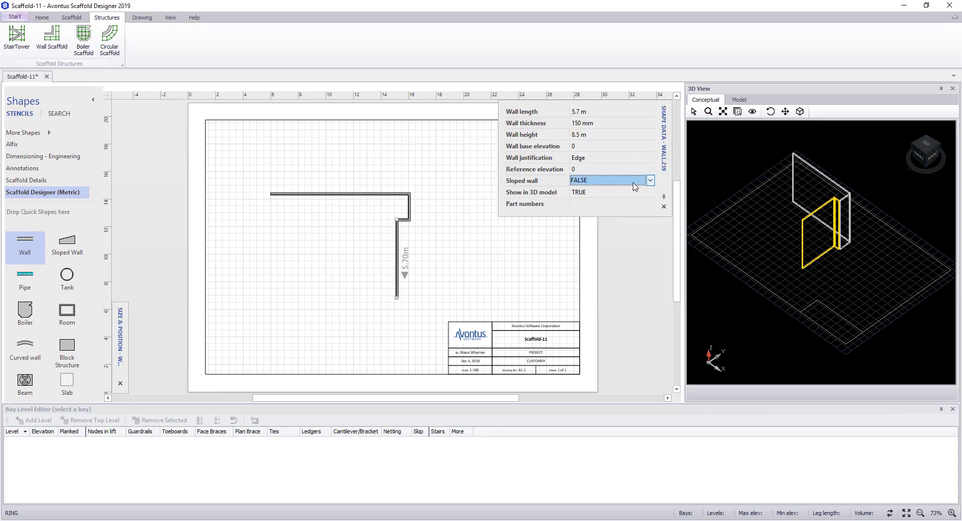
left_click(650, 180)
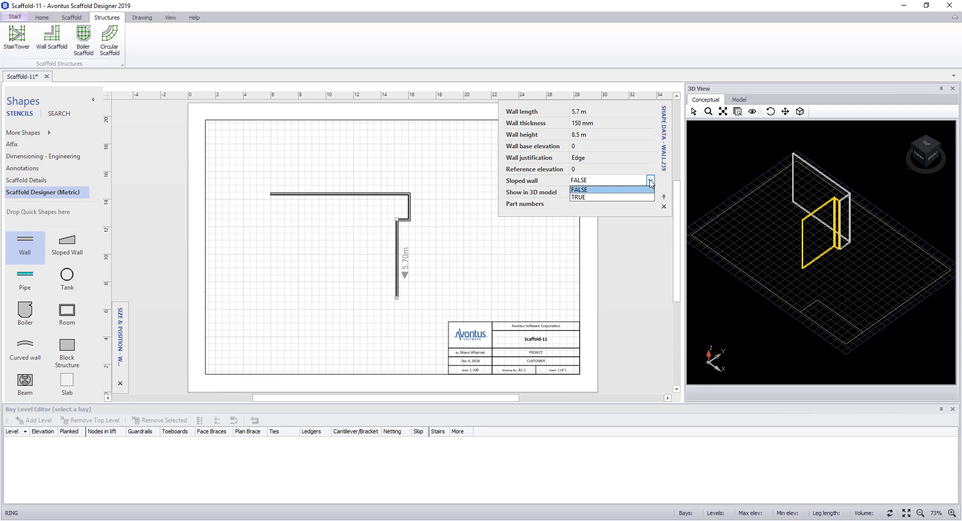
left_click(617, 197)
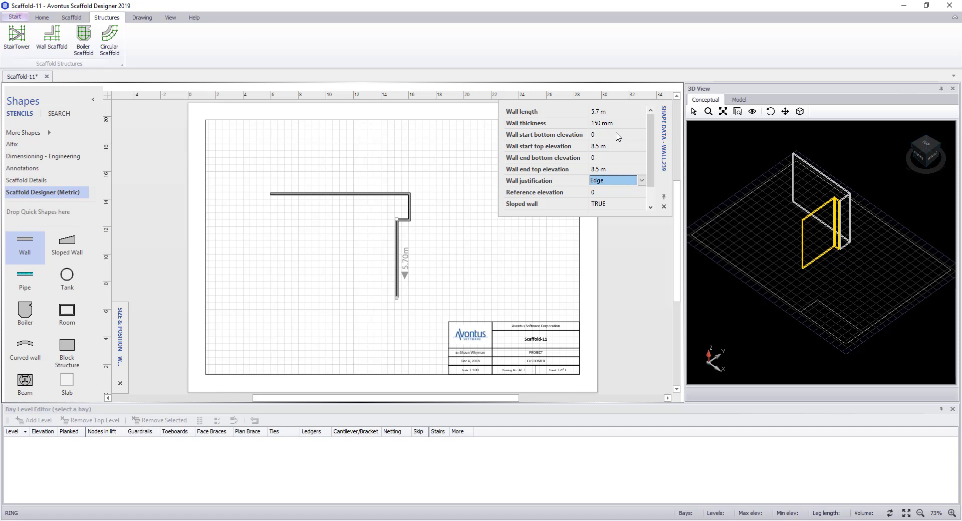
left_click(601, 158)
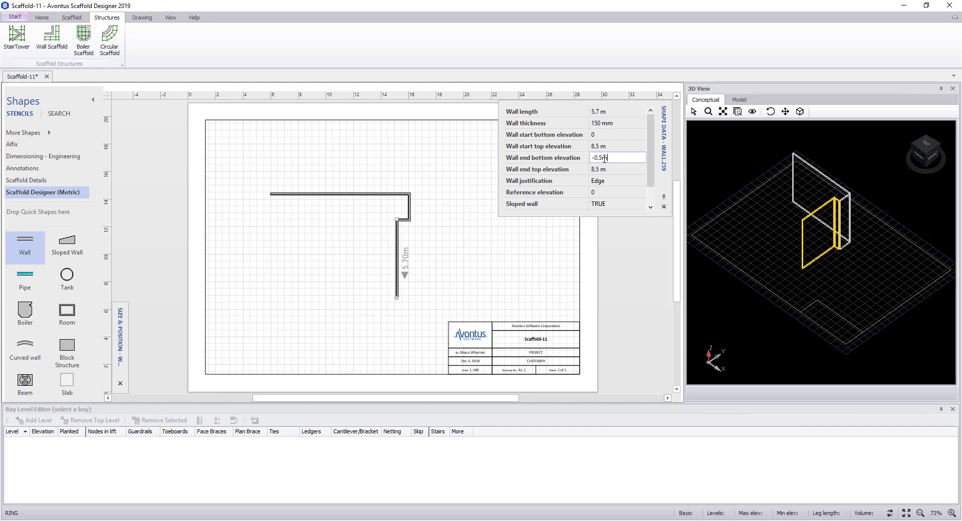
left_click(621, 136)
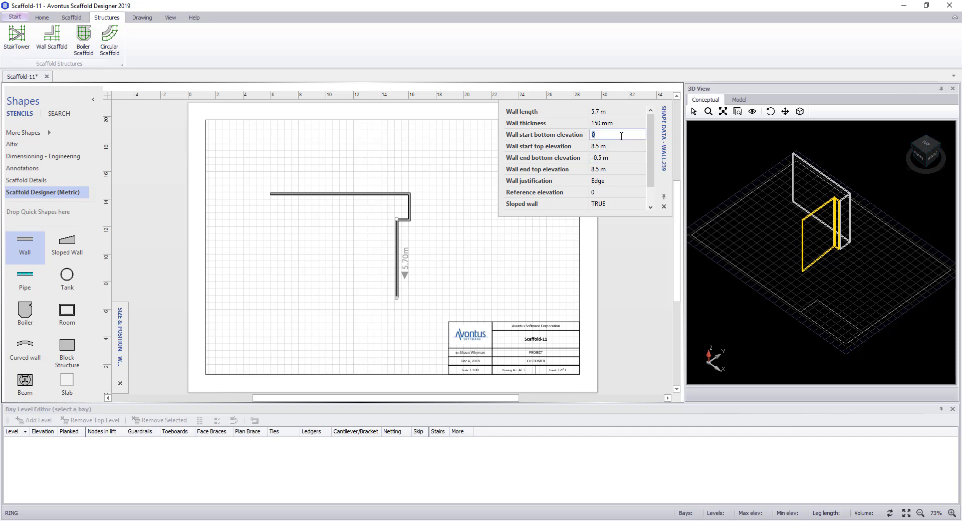
- Show the 3D model from the RIGHT face of the ViewCube to check the slope
left_click(932, 157)
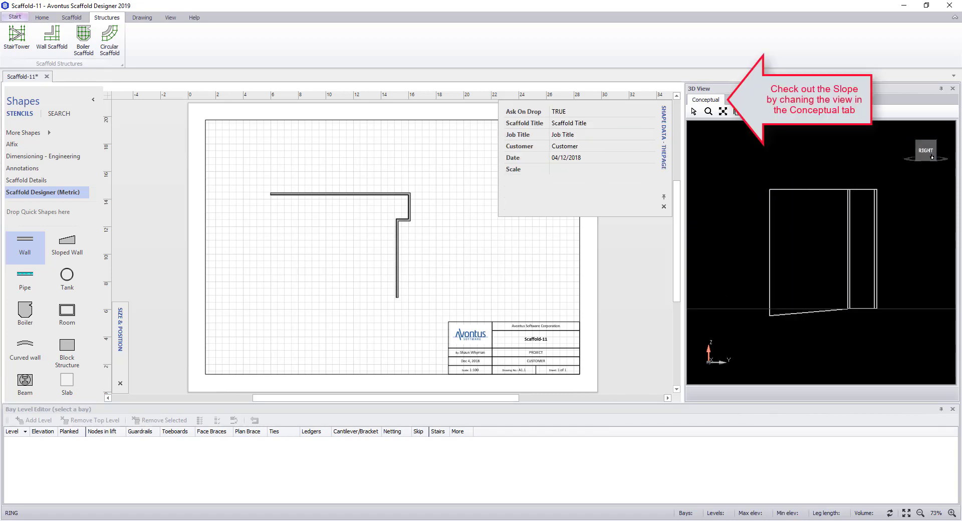